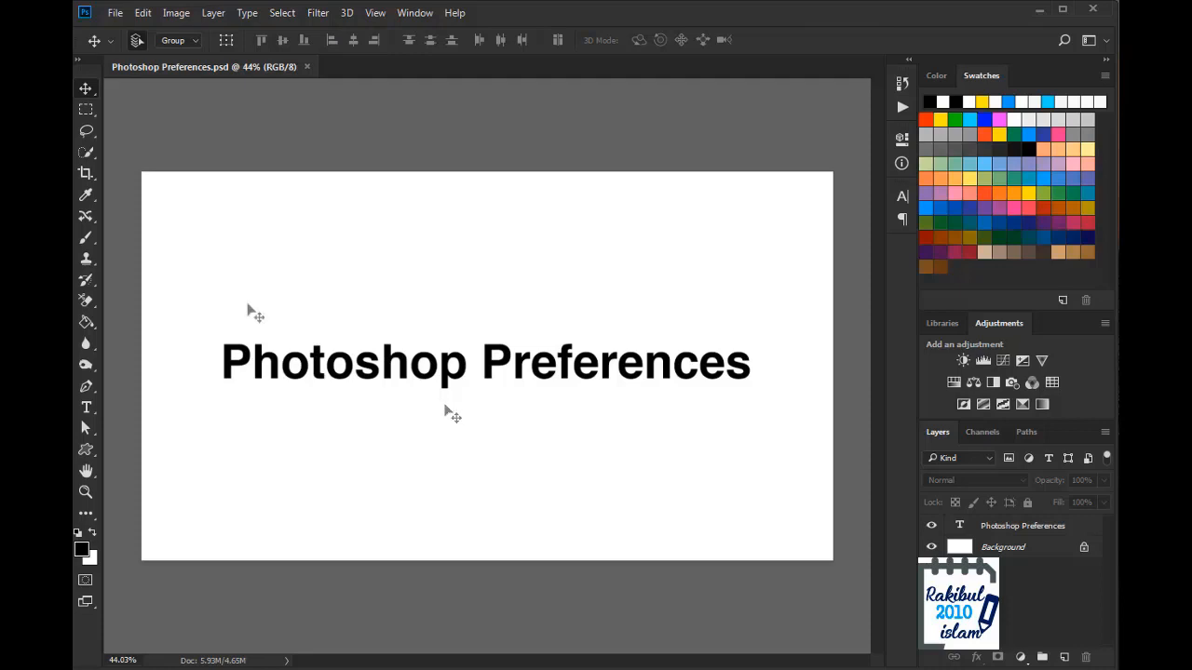
Step: Choose Edit > Preferences > Interface to show the Appearance, Text and Options settings
left_click(143, 13)
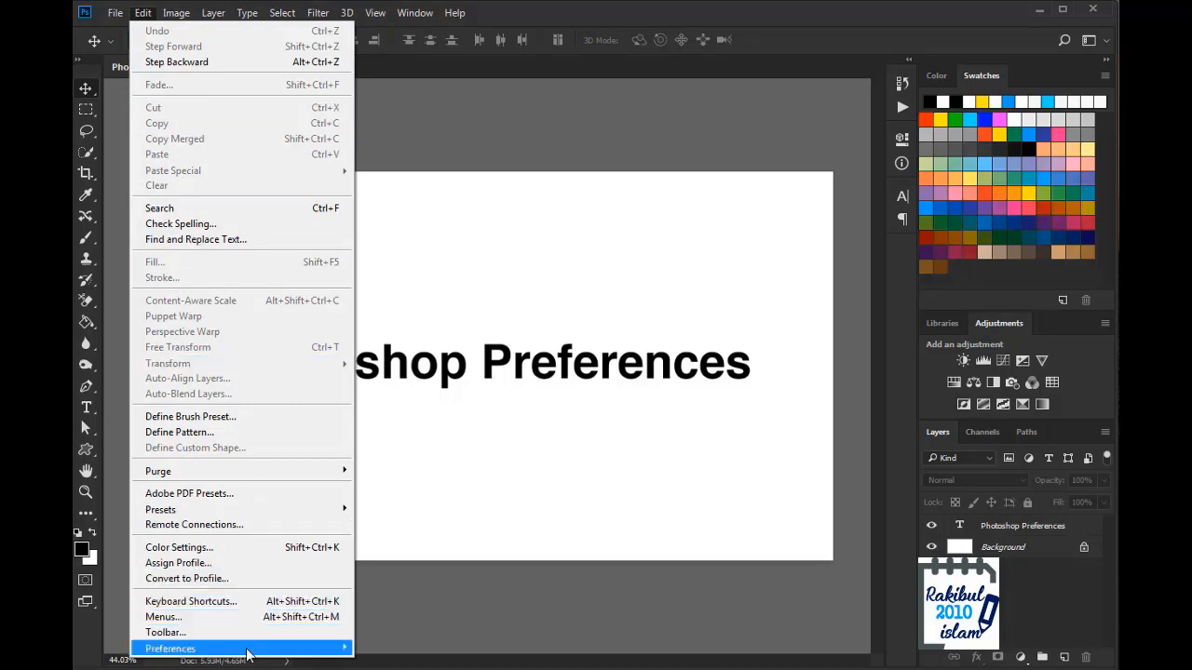
mouse_move(253, 649)
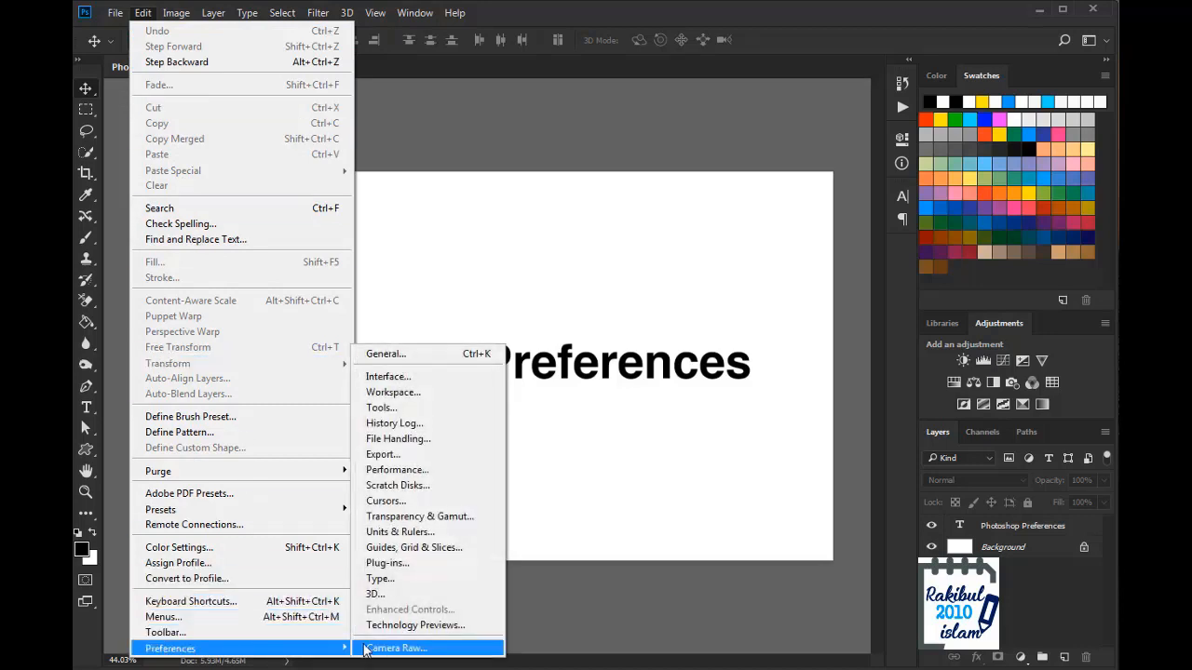
left_click(397, 382)
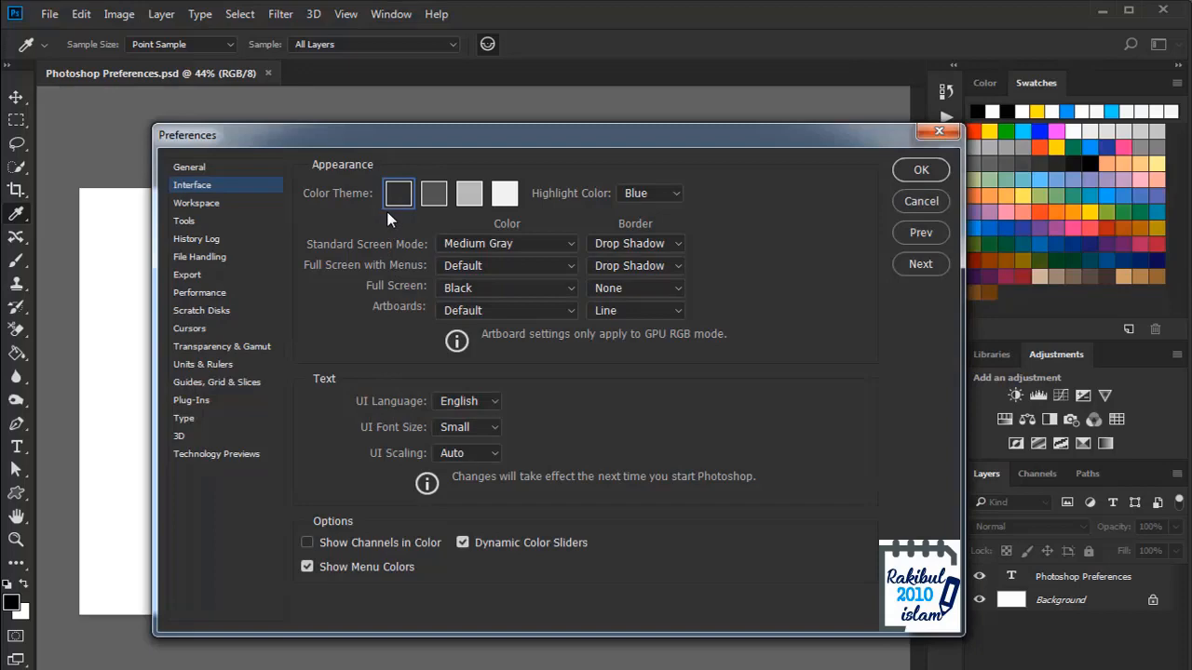
left_click(430, 203)
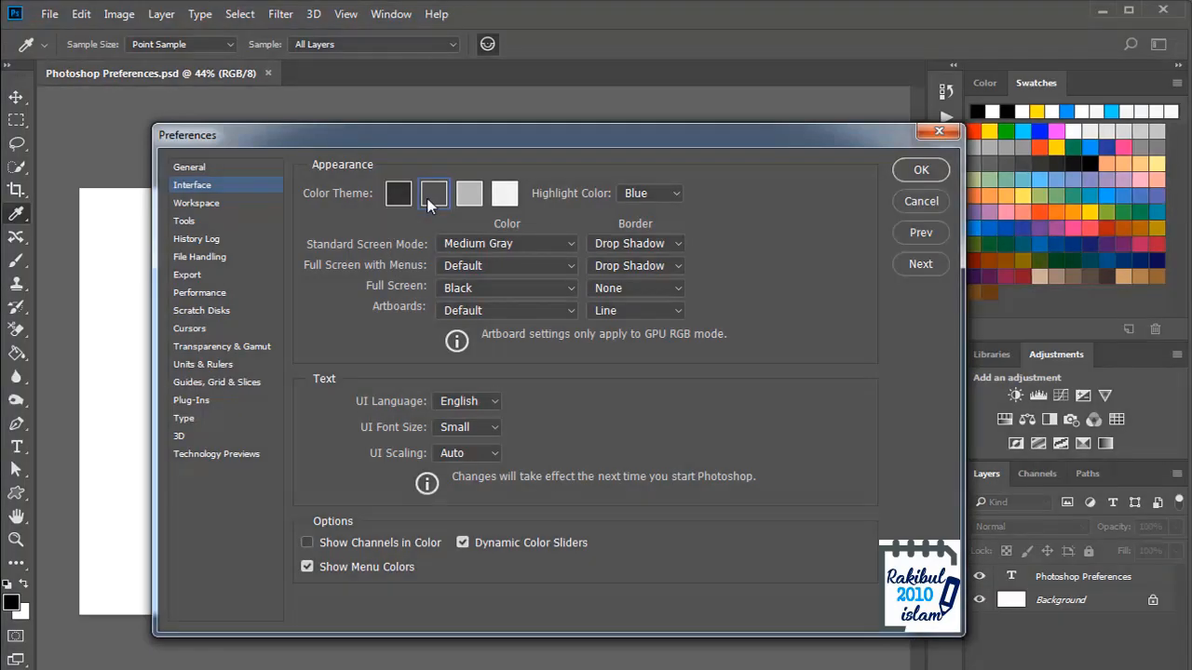
left_click(463, 201)
left_click(503, 200)
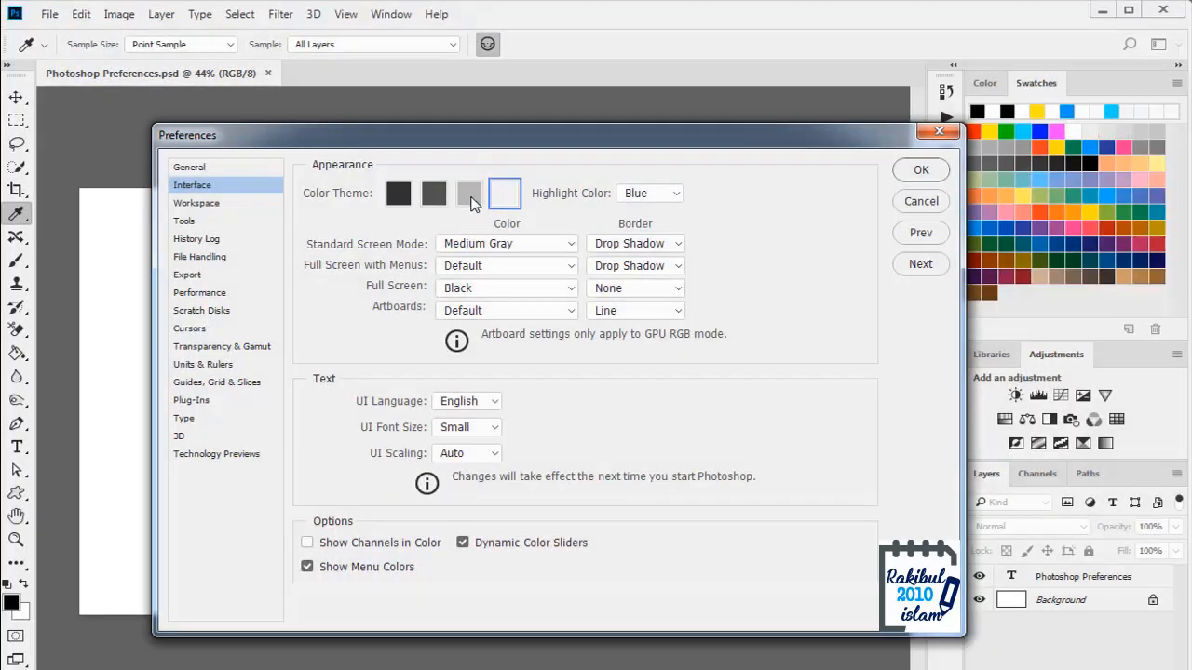
left_click(471, 202)
left_click(434, 203)
left_click(403, 200)
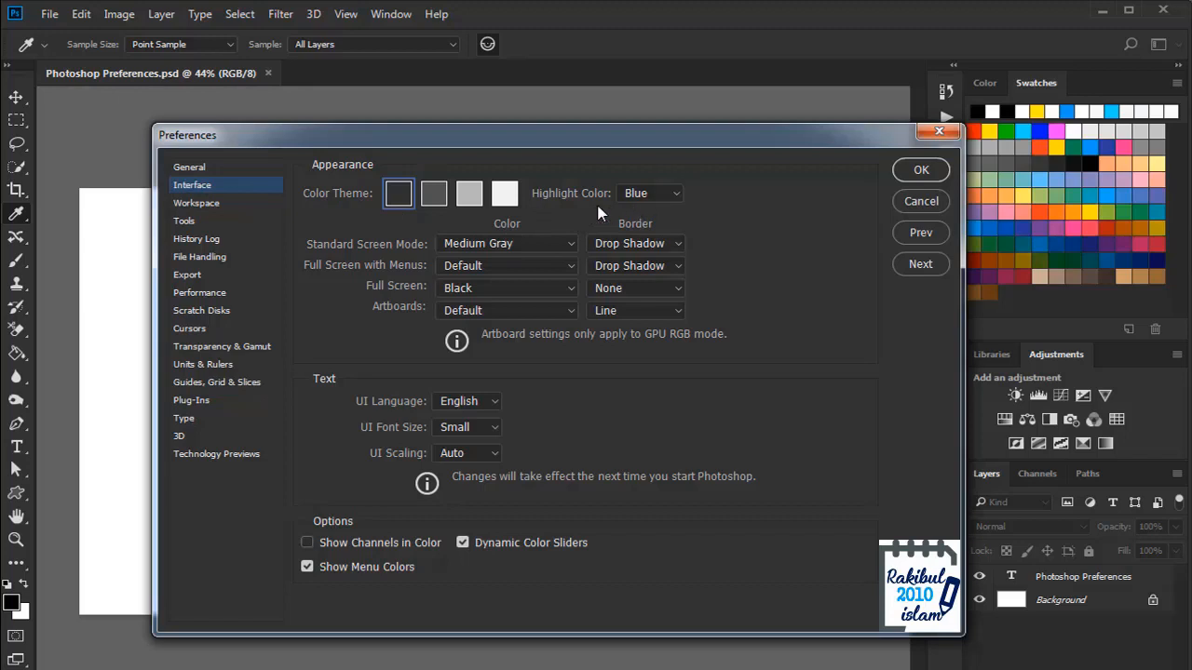
left_click(668, 196)
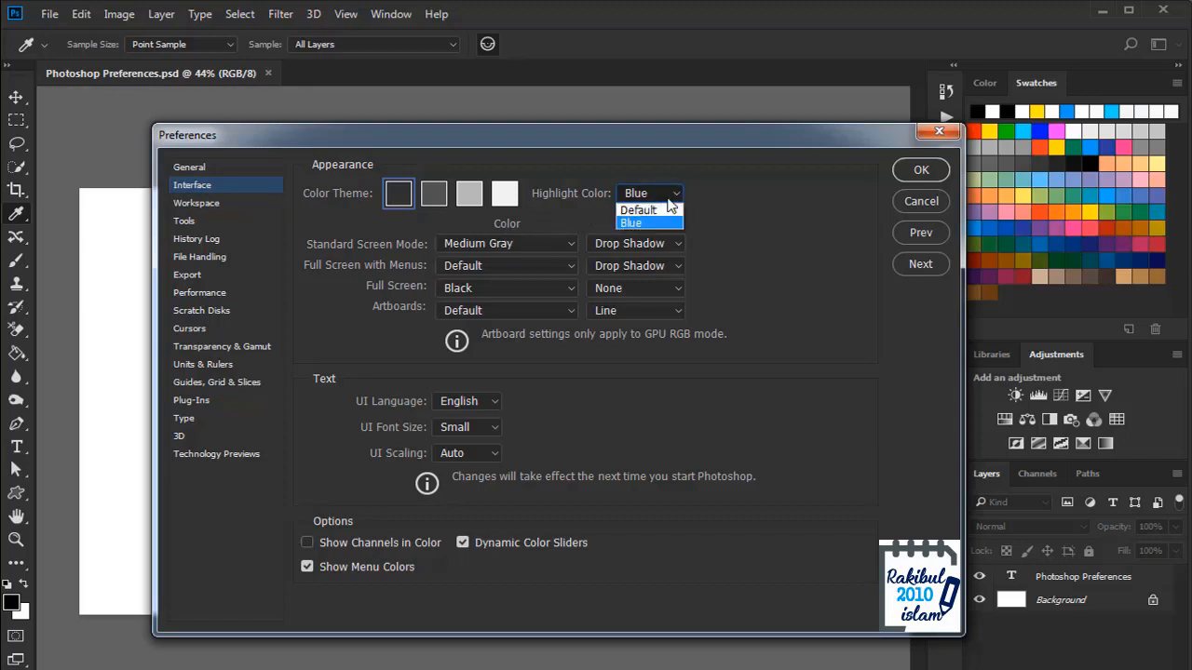
left_click(652, 209)
left_click(660, 192)
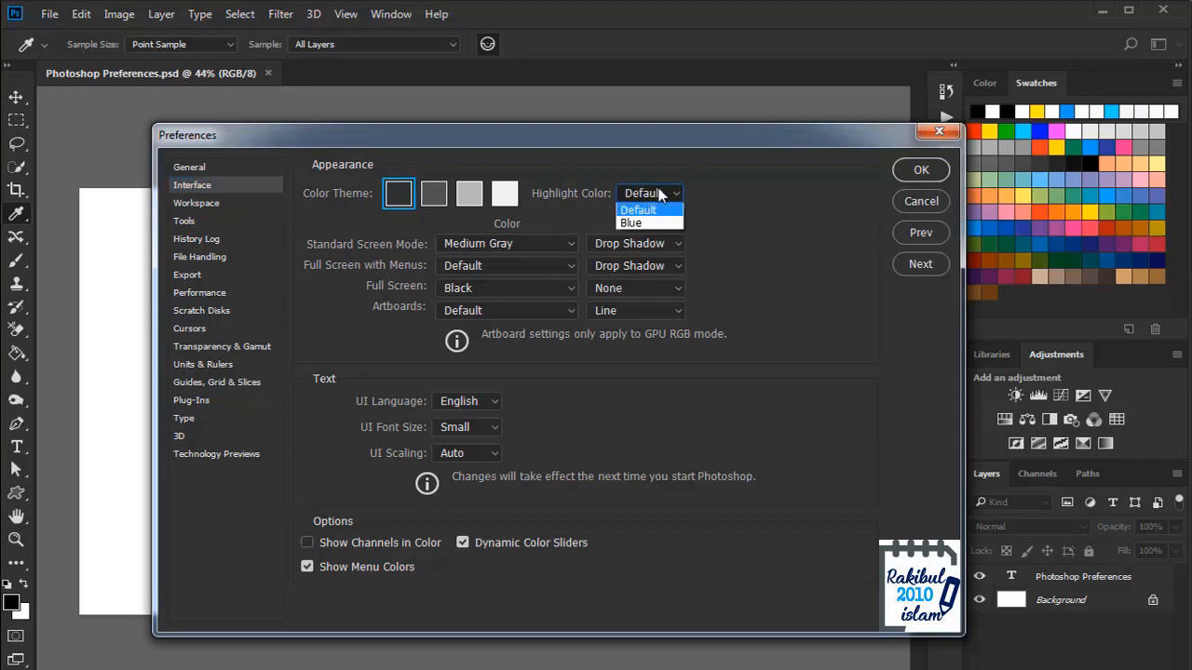
left_click(642, 223)
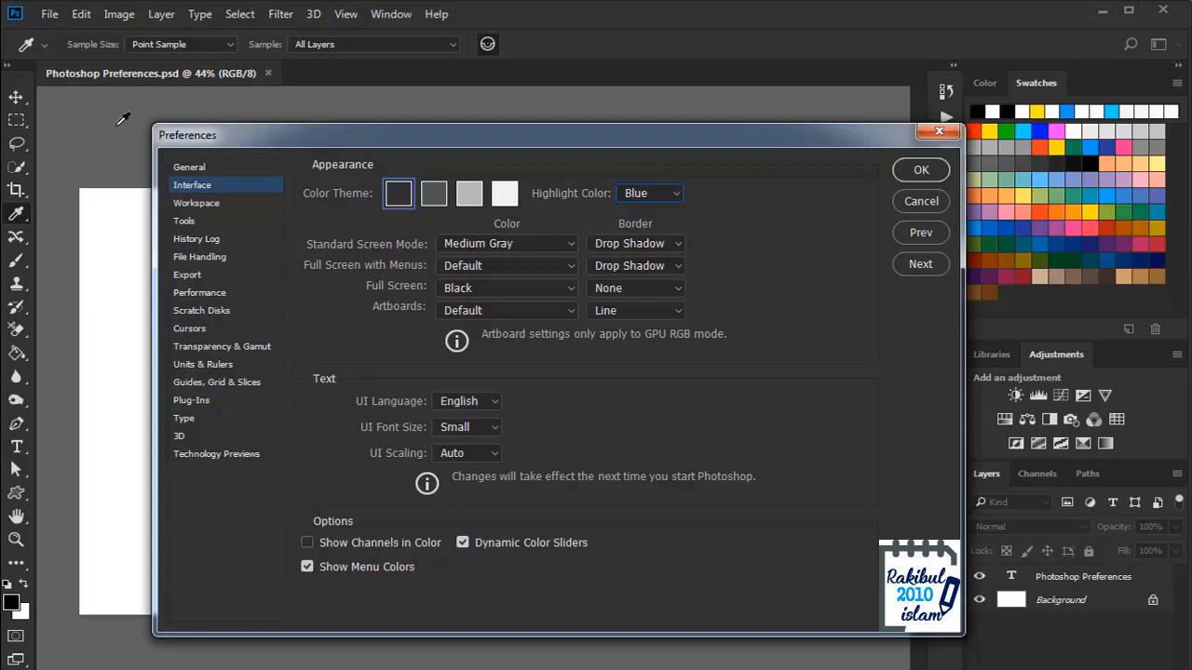
left_click(488, 245)
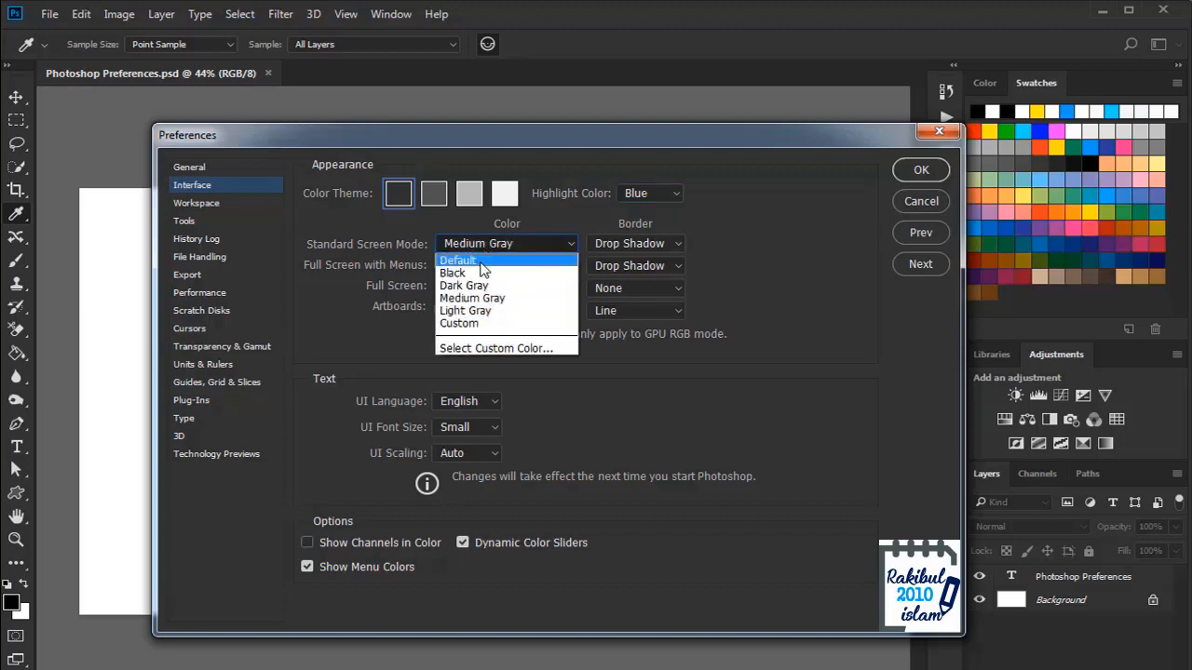
left_click(480, 274)
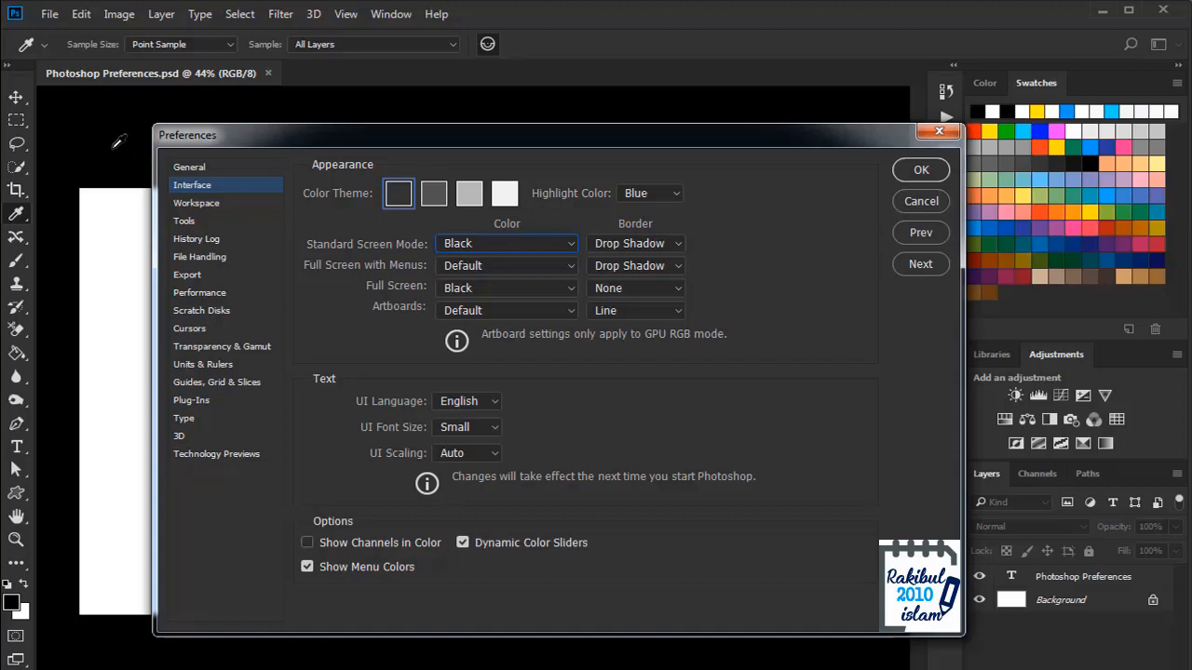
left_click(478, 248)
left_click(475, 299)
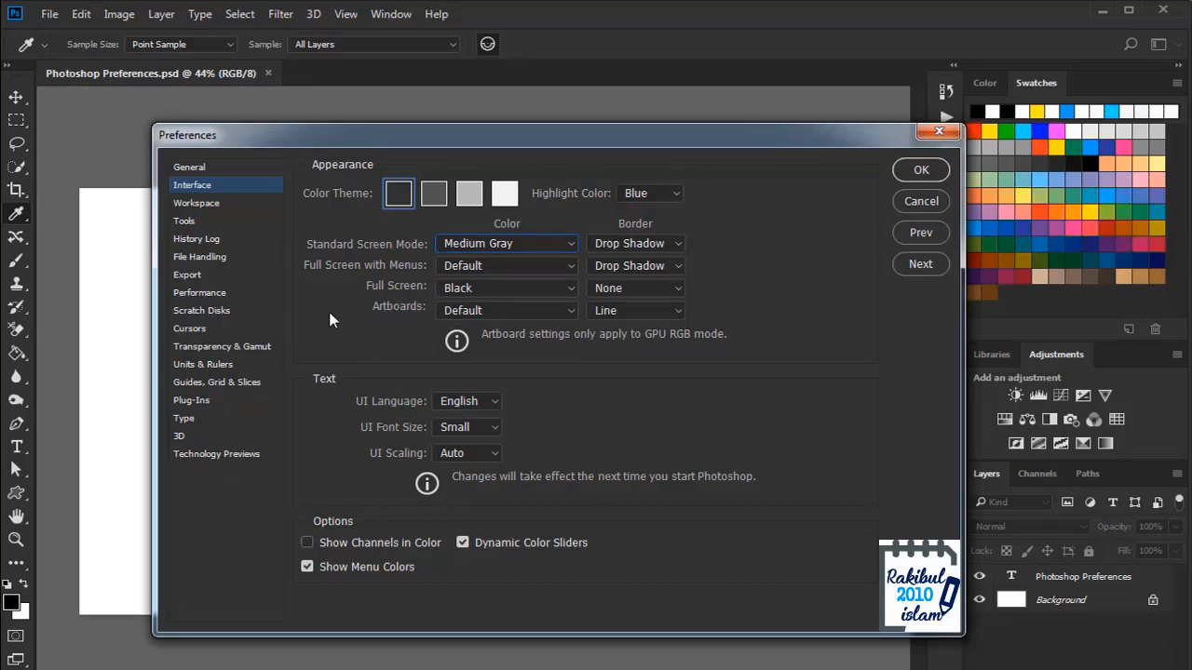
Step: Review the Workspace and Tools pages, leaving Zoom with Scroll Wheel off, then show History Log
left_click(228, 206)
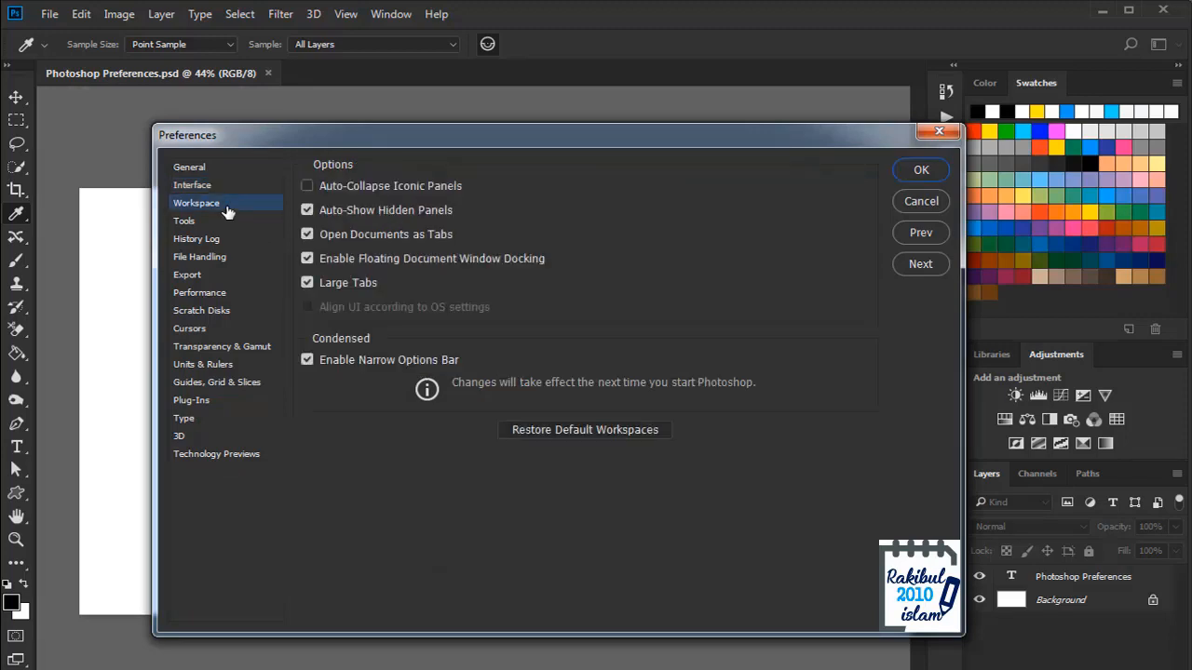
left_click(224, 226)
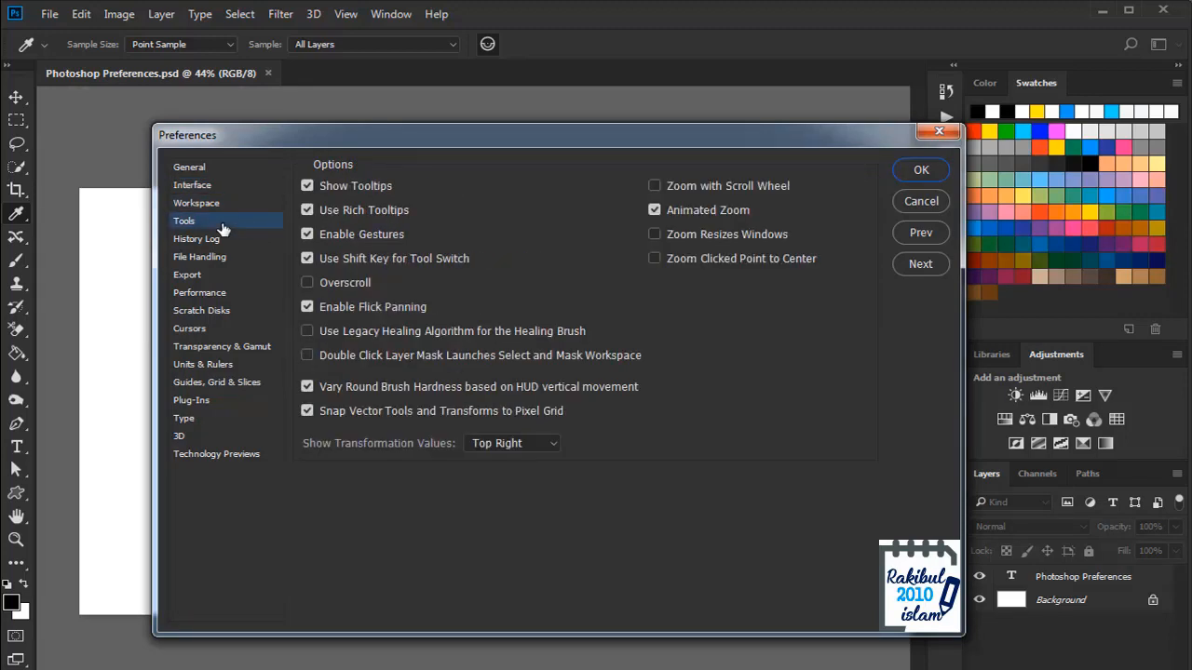
left_click(656, 187)
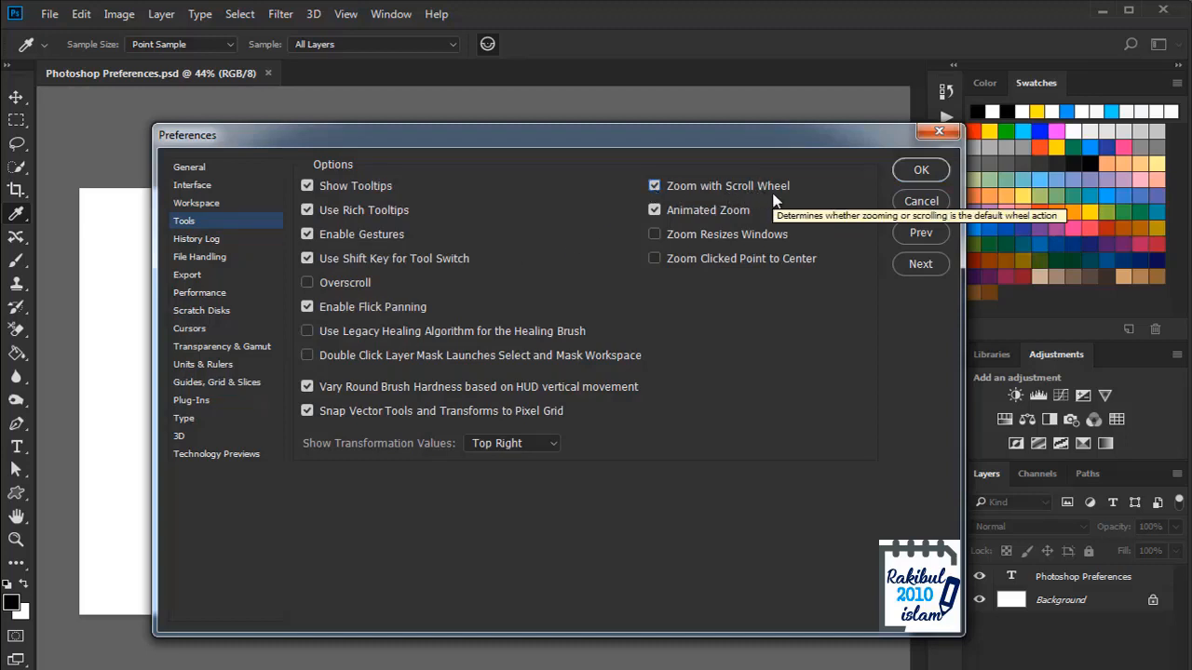
left_click(654, 187)
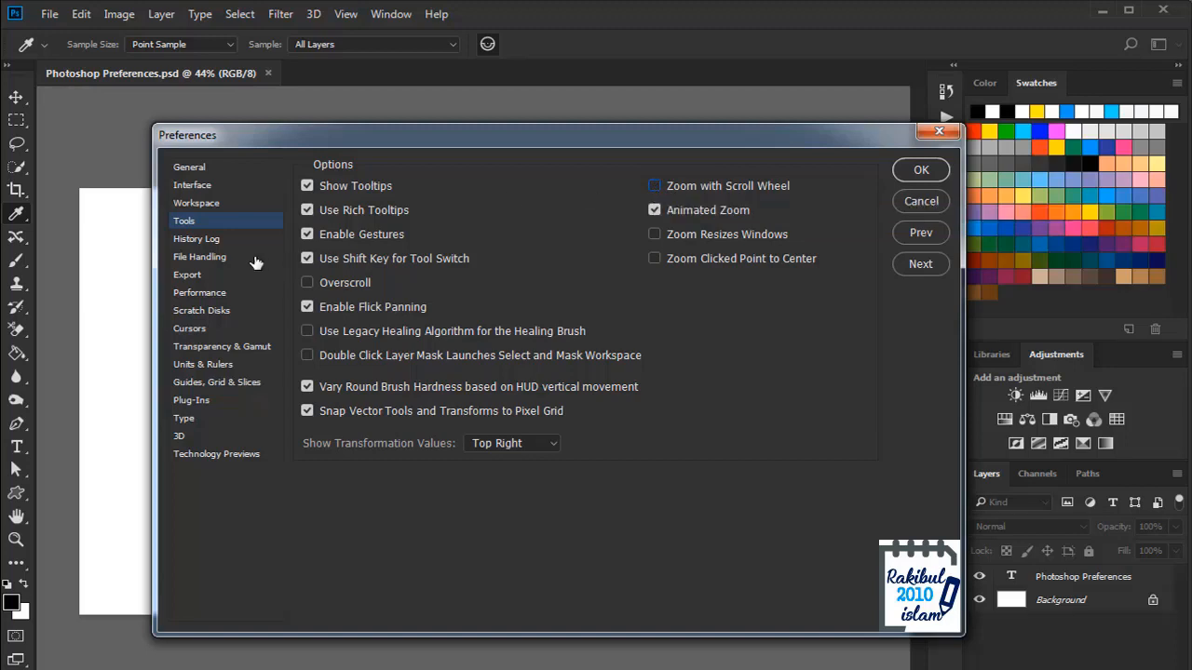
left_click(218, 240)
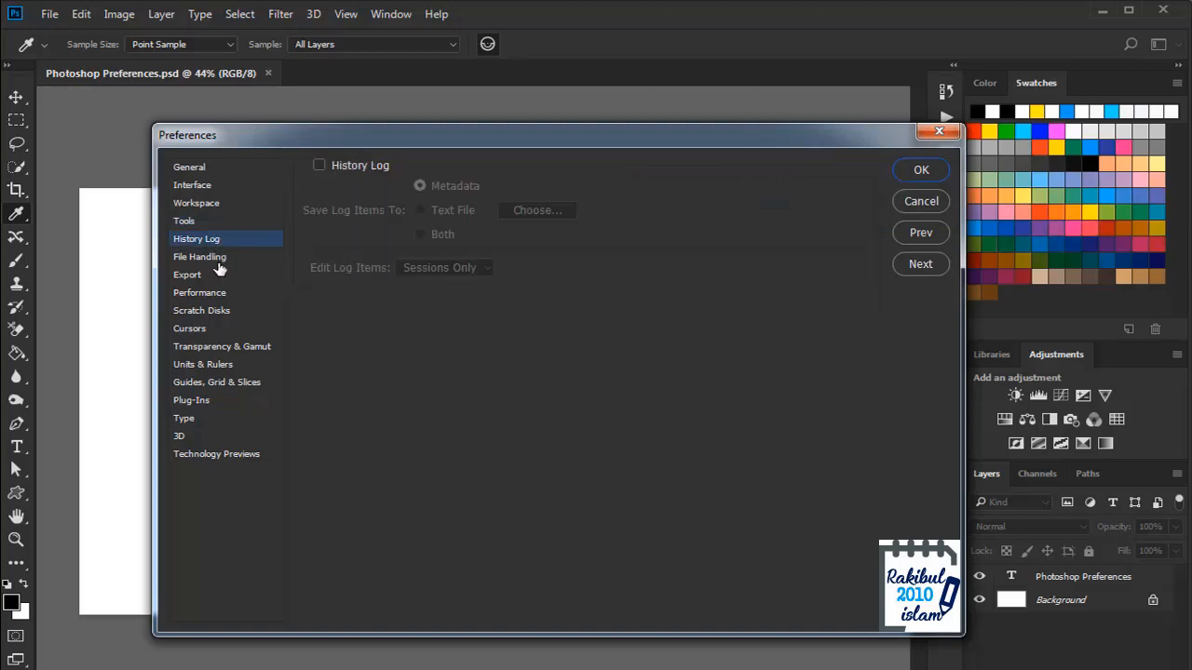
Step: In File Handling, set recovery autosave to 5 Minutes, then turn it off and show Export
left_click(219, 262)
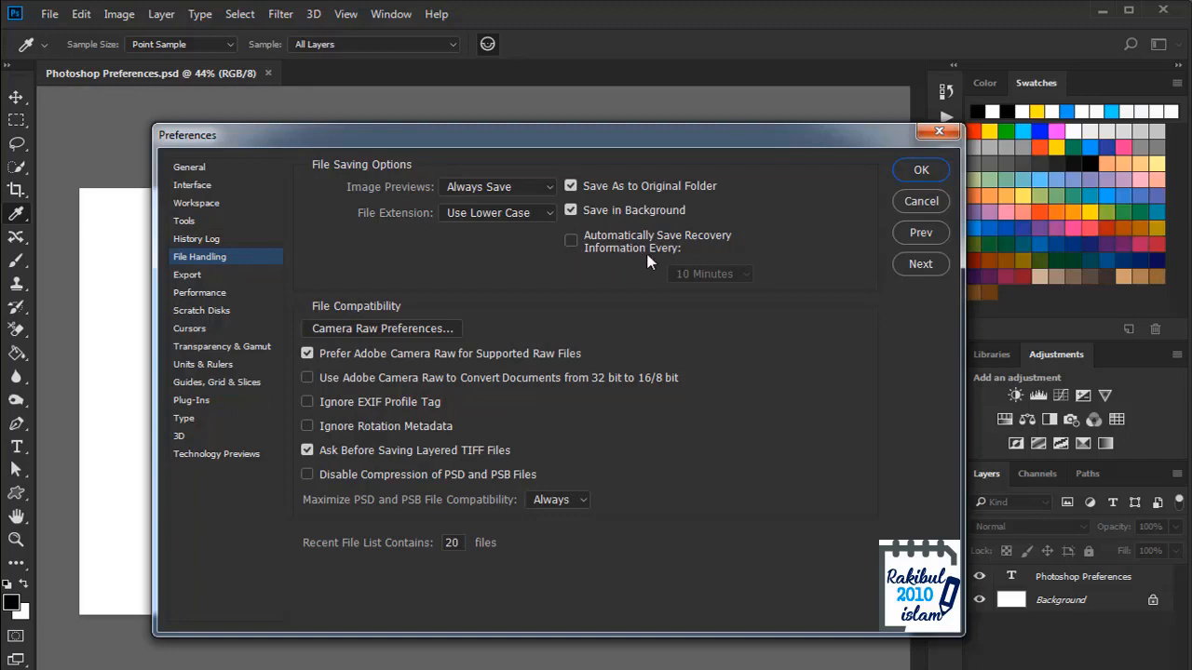
left_click(571, 246)
left_click(694, 275)
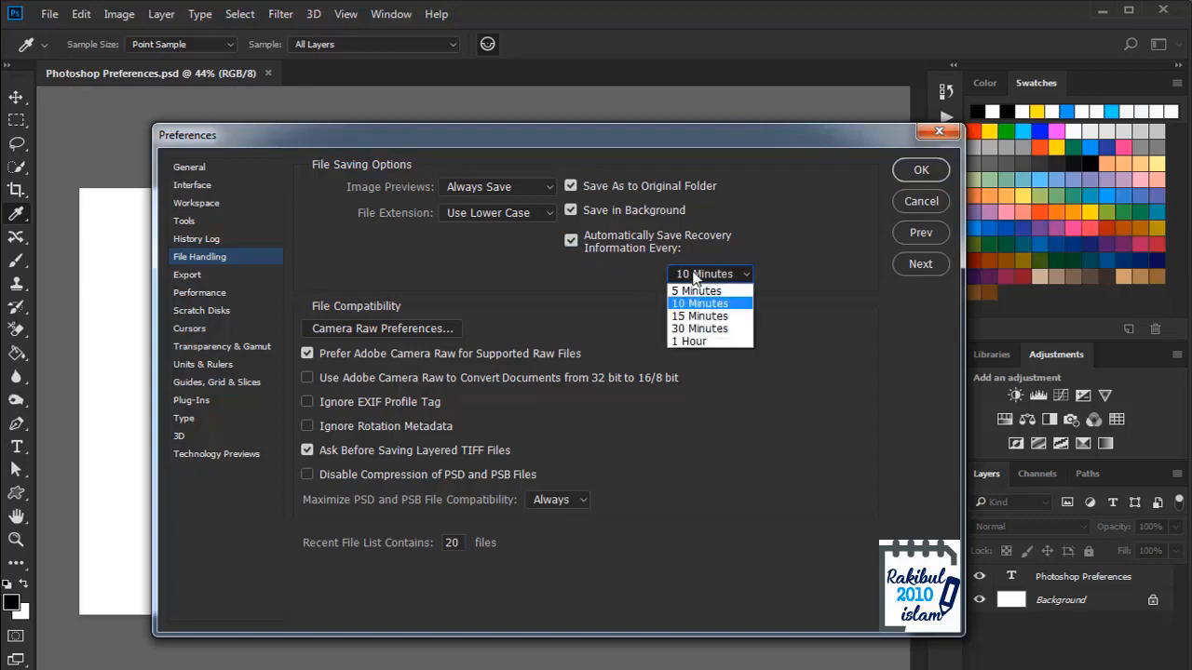
left_click(690, 293)
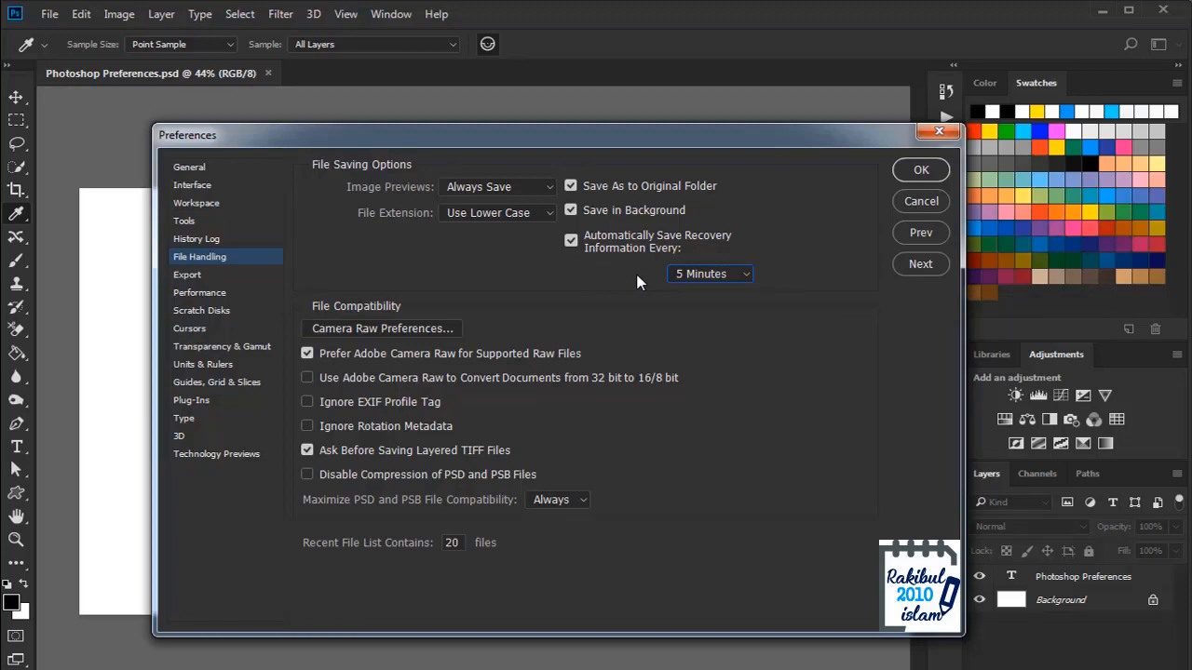
left_click(571, 242)
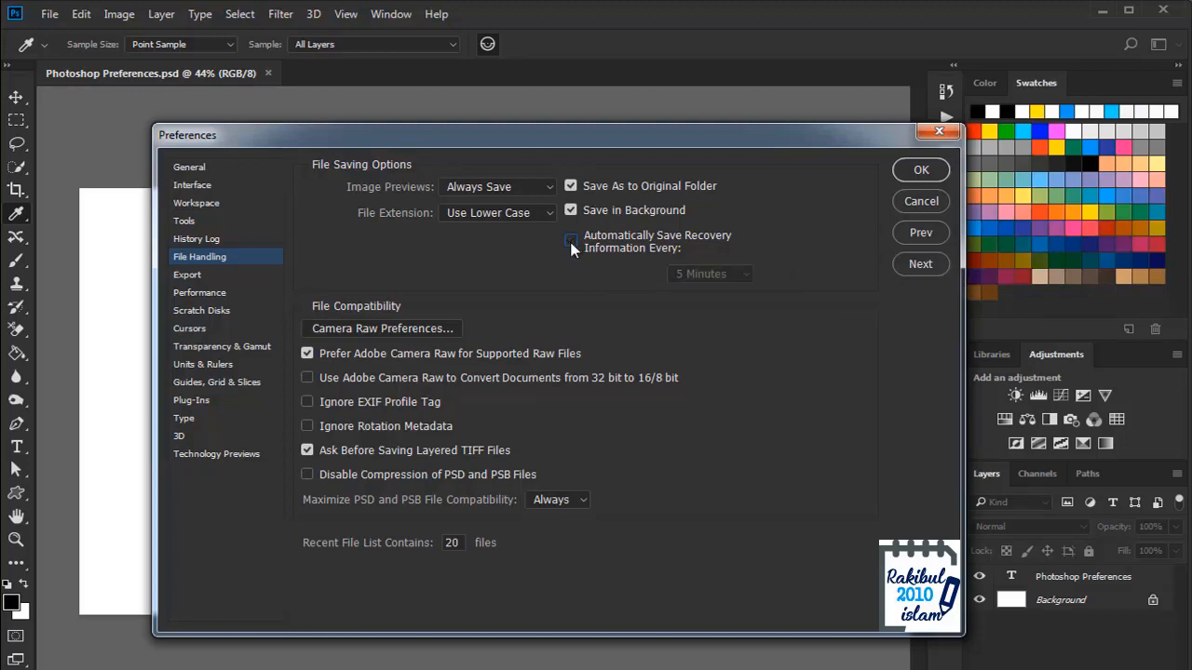
left_click(233, 276)
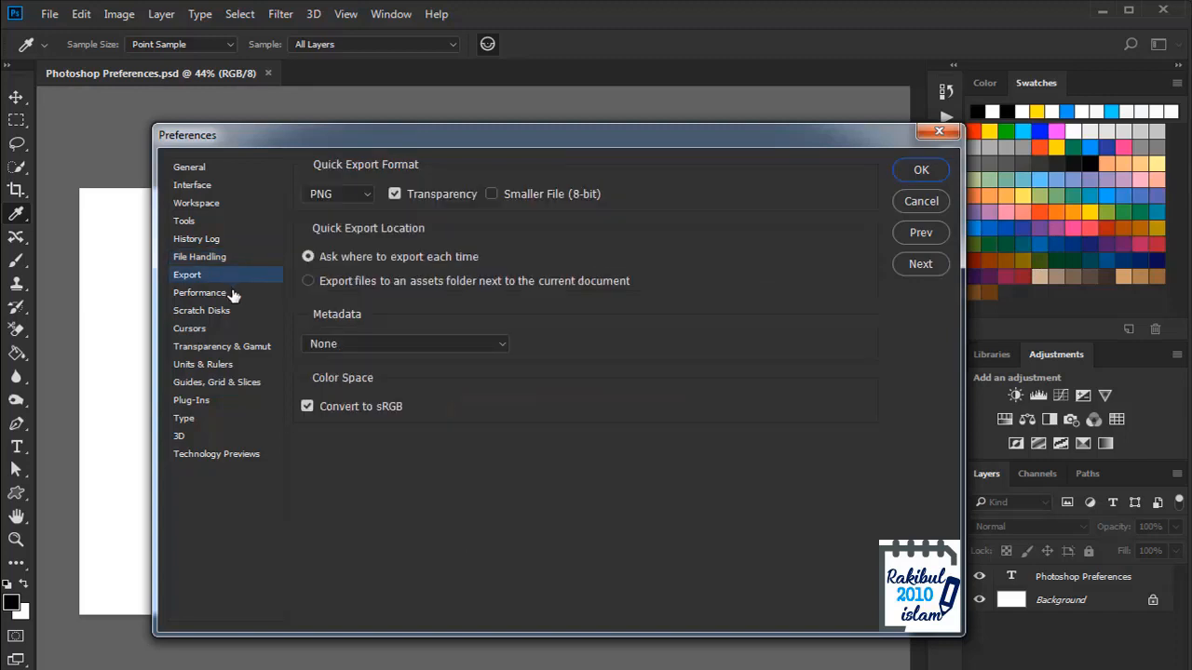
Step: Look over the Performance memory and history settings, then show Scratch Disks with D:\ active
left_click(233, 294)
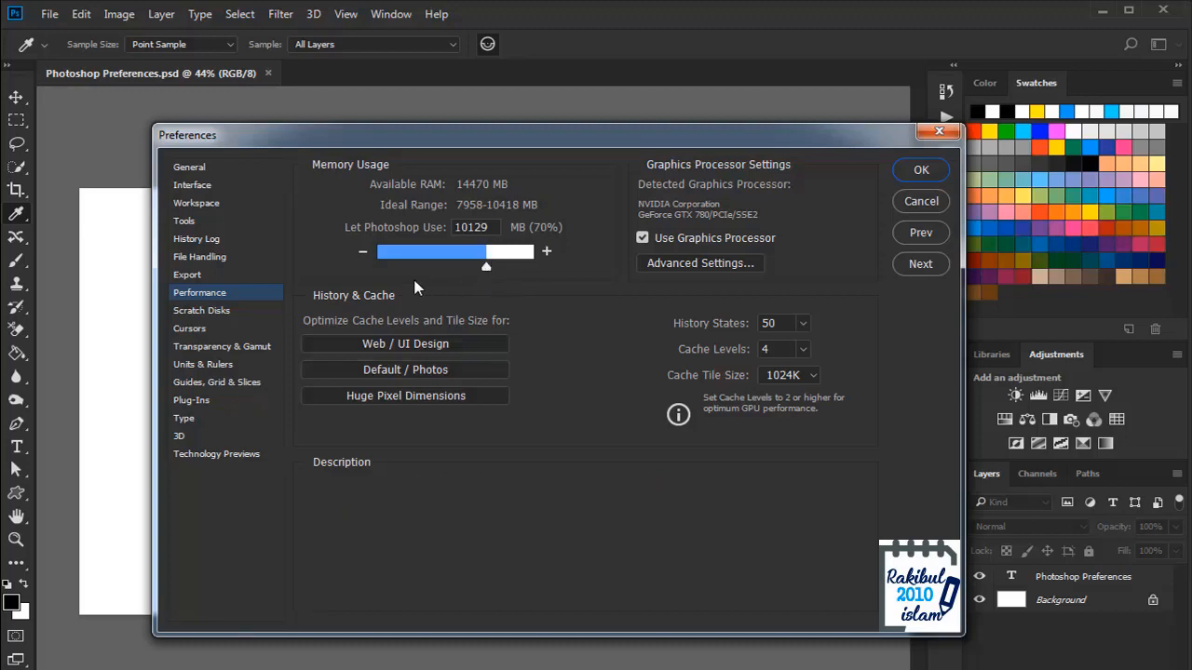
left_click(213, 315)
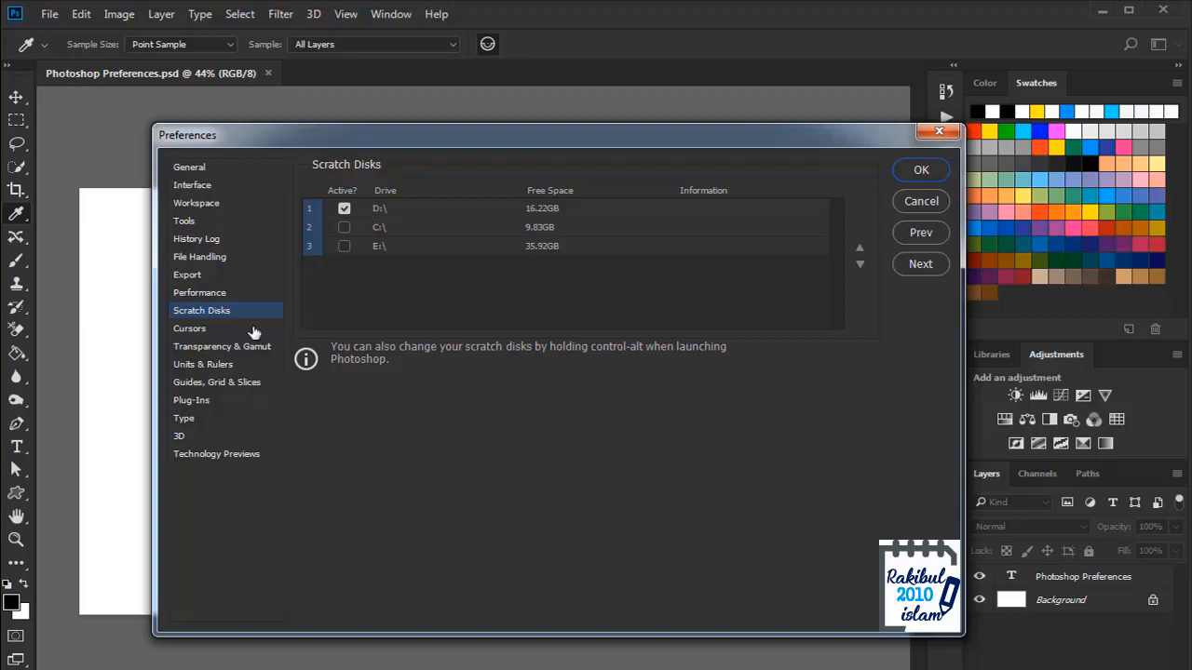
Step: Try Standard, Precise and Normal Brush Tip painting cursors, settle on Full Size Brush Tip, then show Transparency & Gamut
left_click(196, 331)
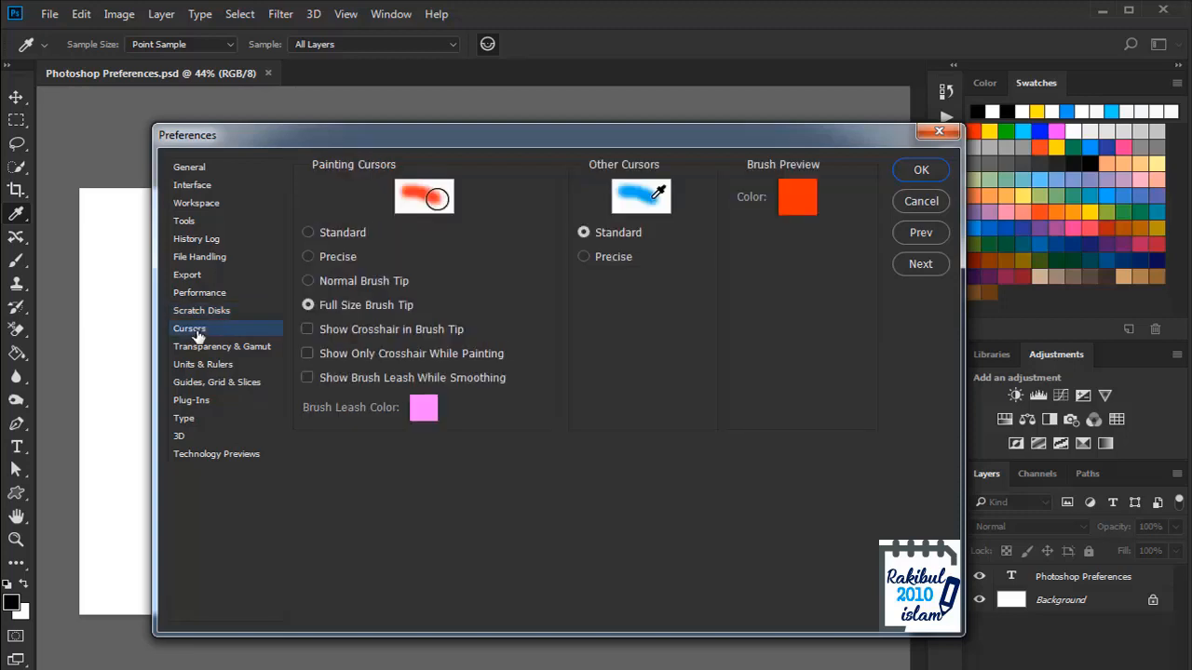
left_click(308, 232)
left_click(308, 257)
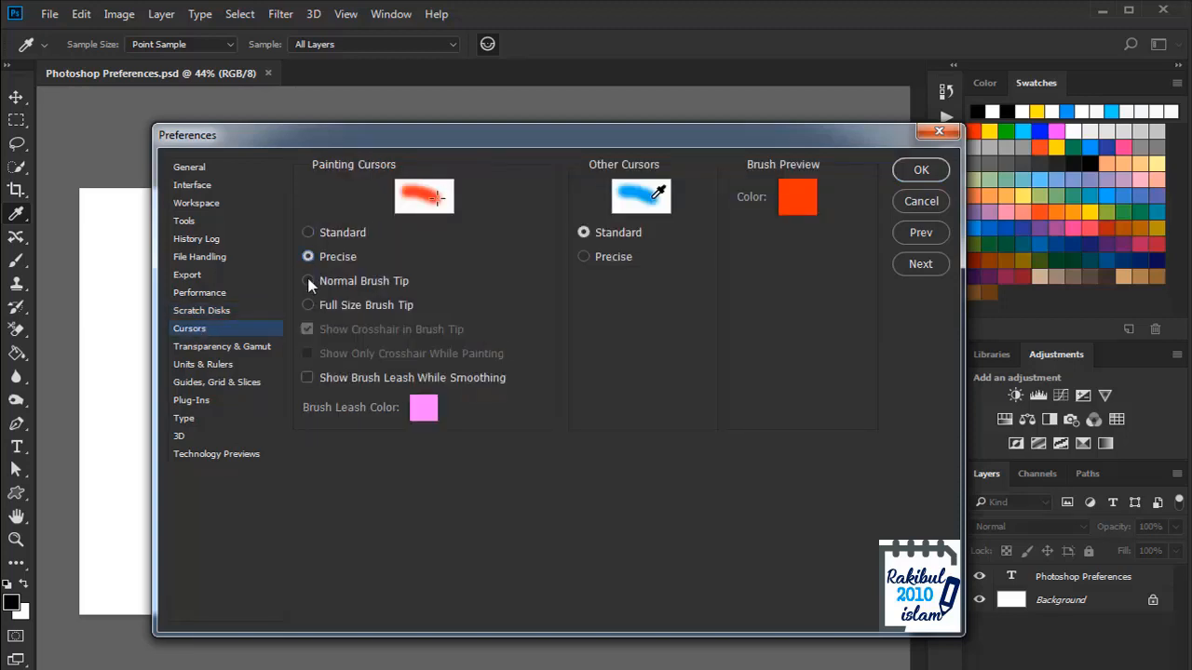
left_click(308, 280)
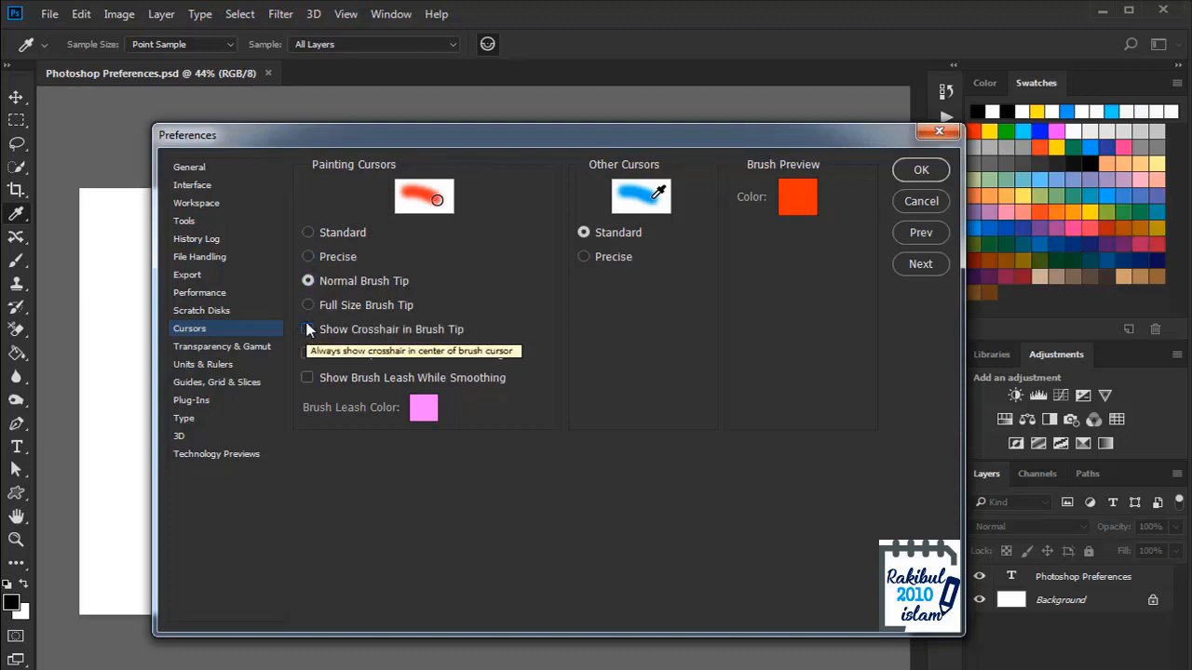
left_click(309, 304)
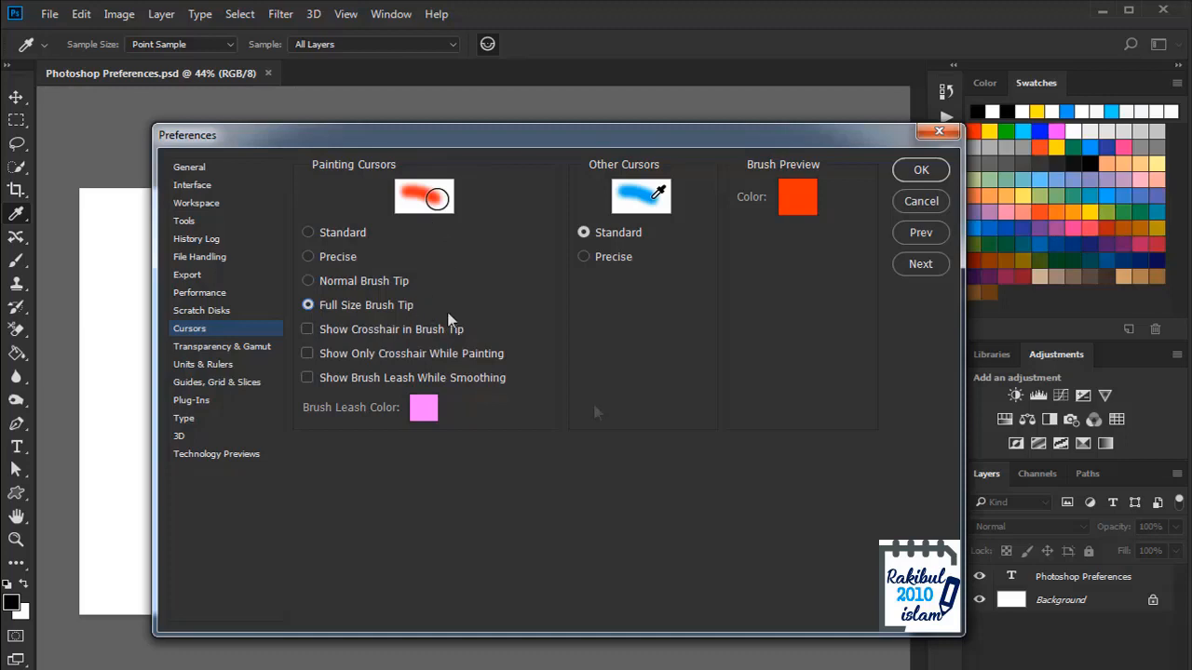
left_click(216, 348)
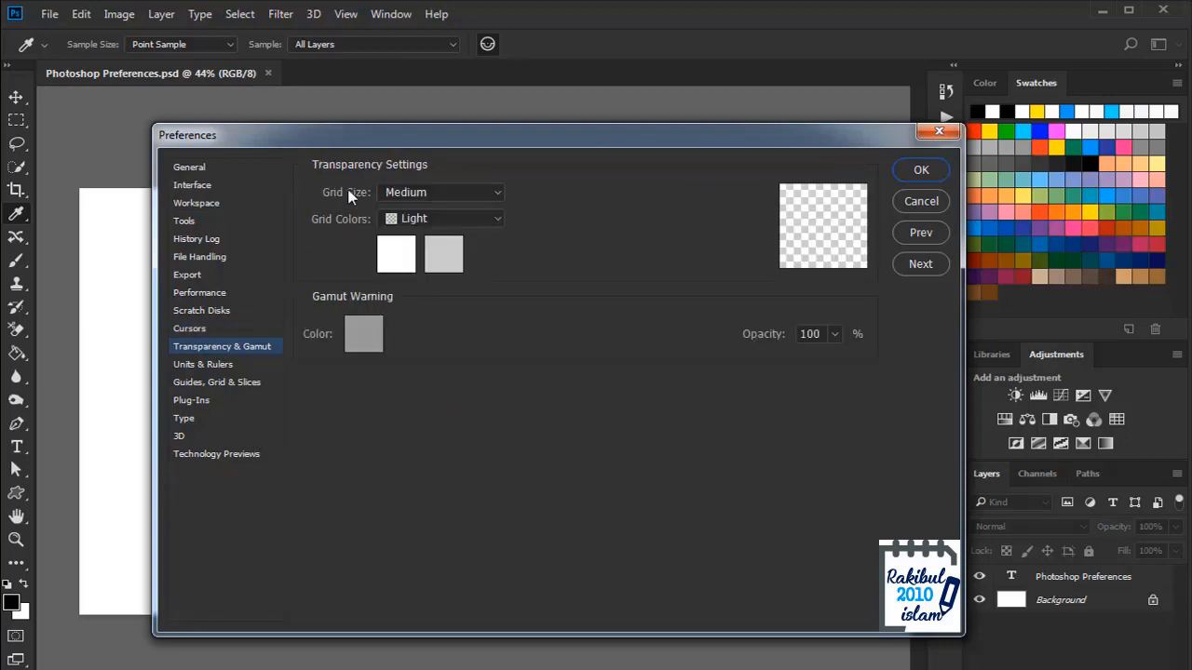
Step: Check the transparency Grid Colors list, keeping Light, and view Units & Rulers
left_click(420, 221)
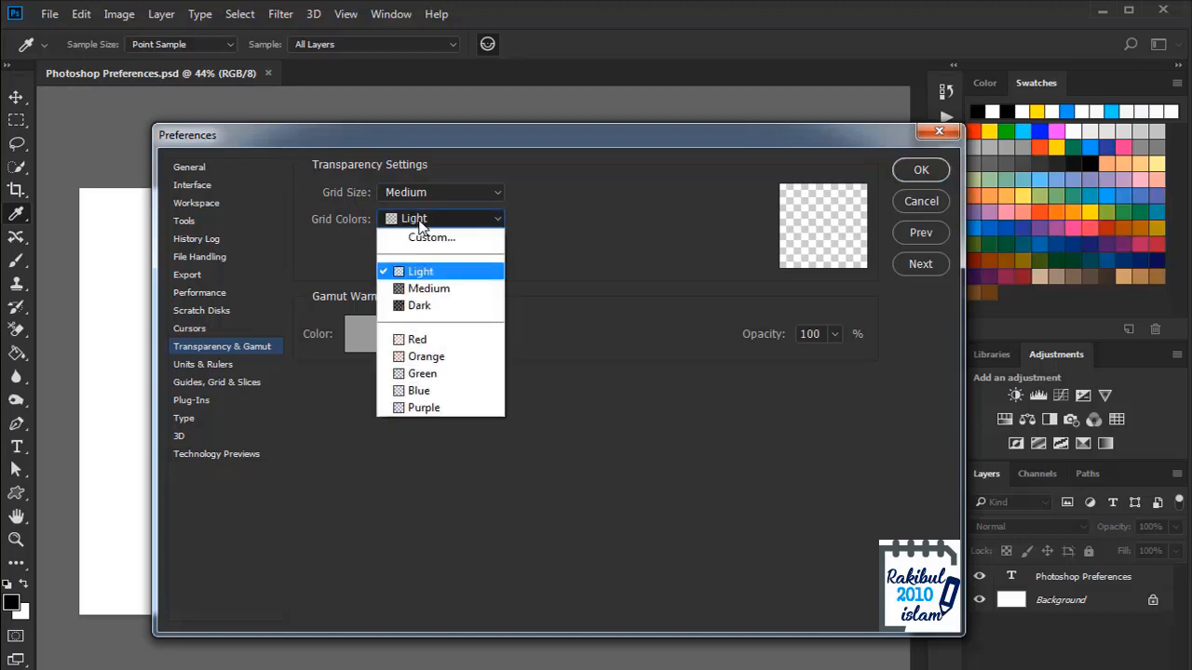
left_click(606, 532)
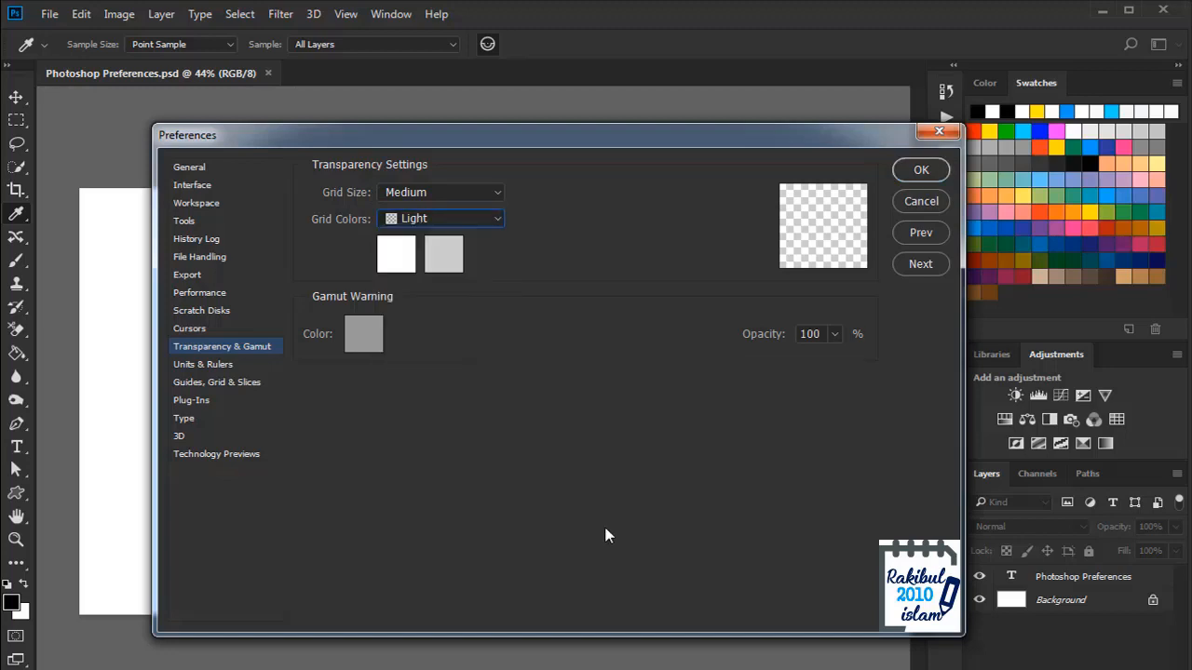
left_click(224, 368)
Step: In Type preferences, leave 'Use ESC key to commit text' off and confirm Preferences with OK
left_click(207, 425)
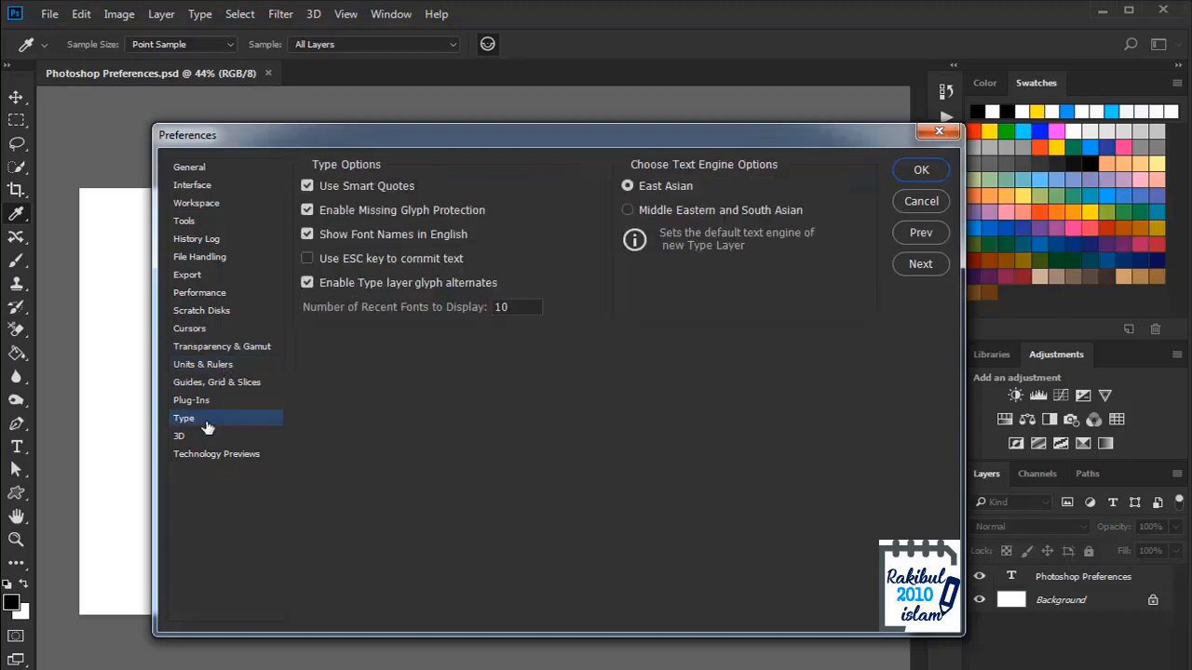
left_click(307, 260)
left_click(308, 259)
left_click(912, 170)
Step: Select the Move tool and open the Keyboard Shortcuts and Menus editor from the Edit menu
key("v")
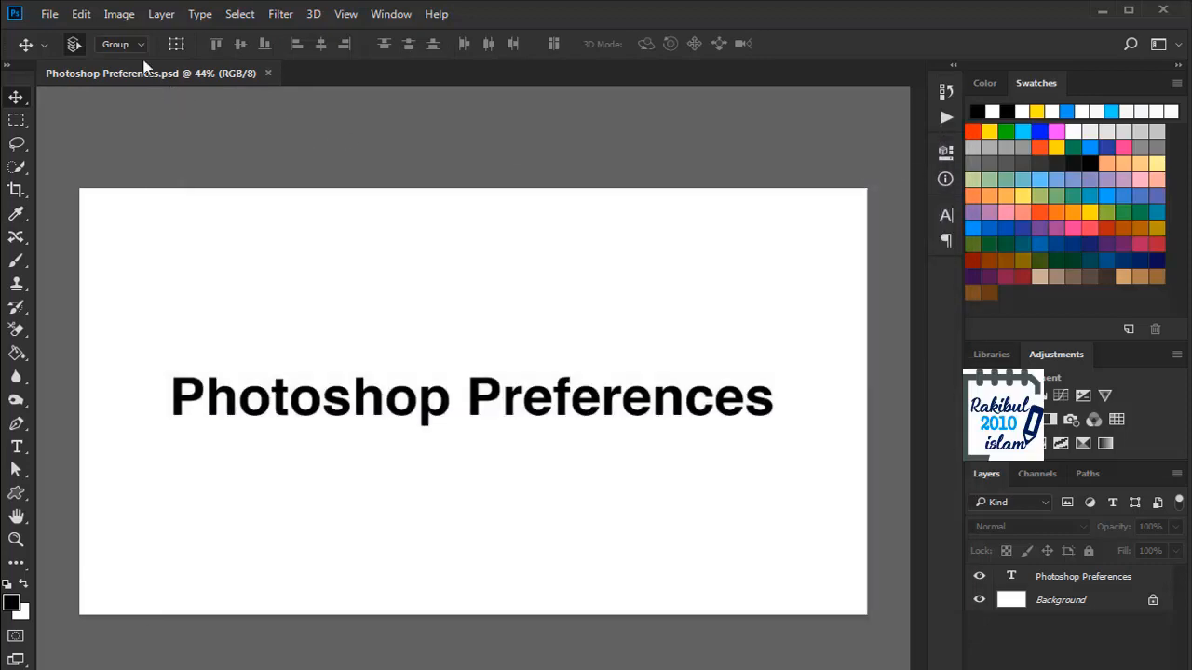
left_click(81, 14)
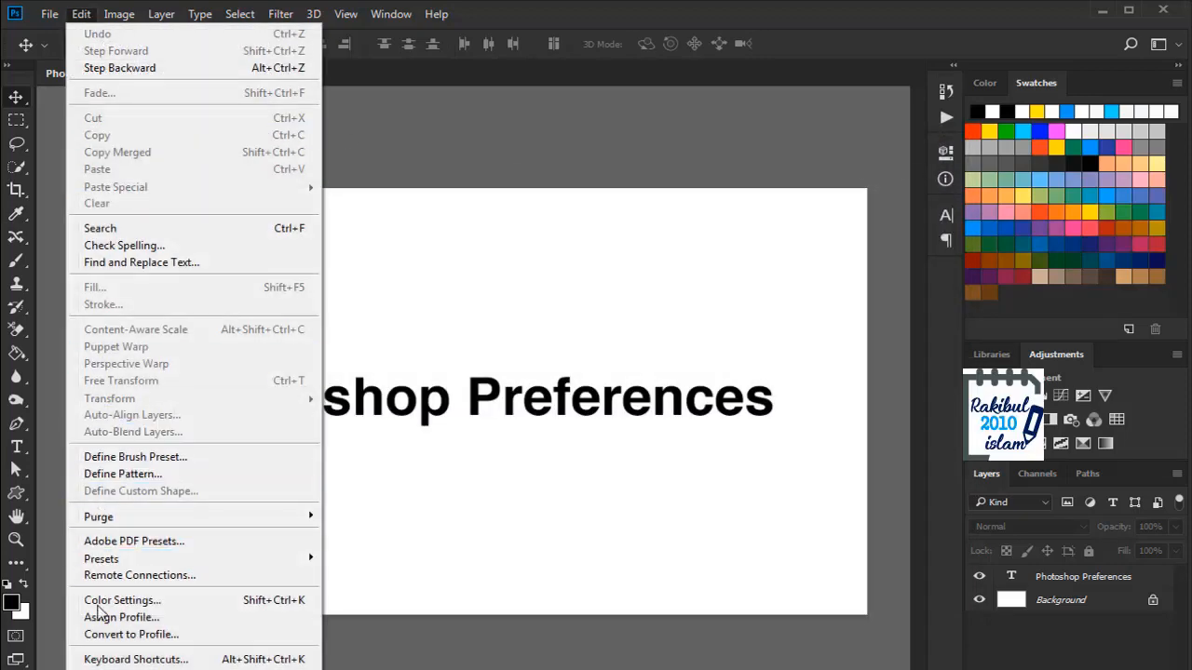
left_click(105, 659)
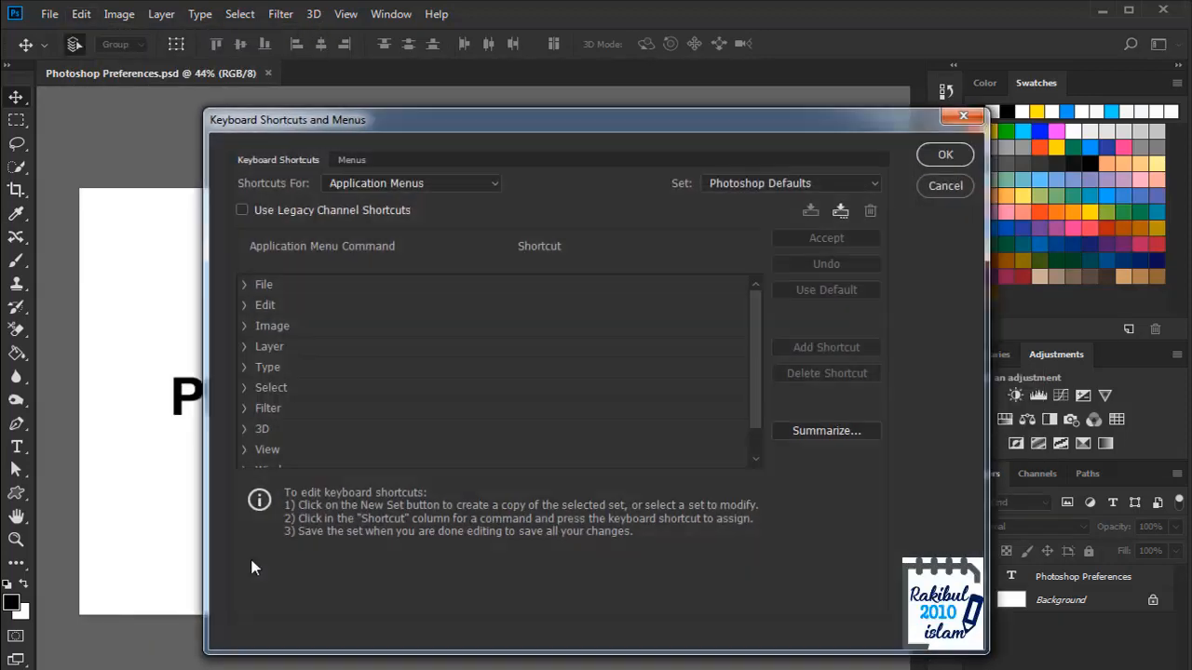
Step: Expand and collapse File, expand Edit, and select the Undo/Redo Ctrl+Z shortcut for editing
left_click(244, 284)
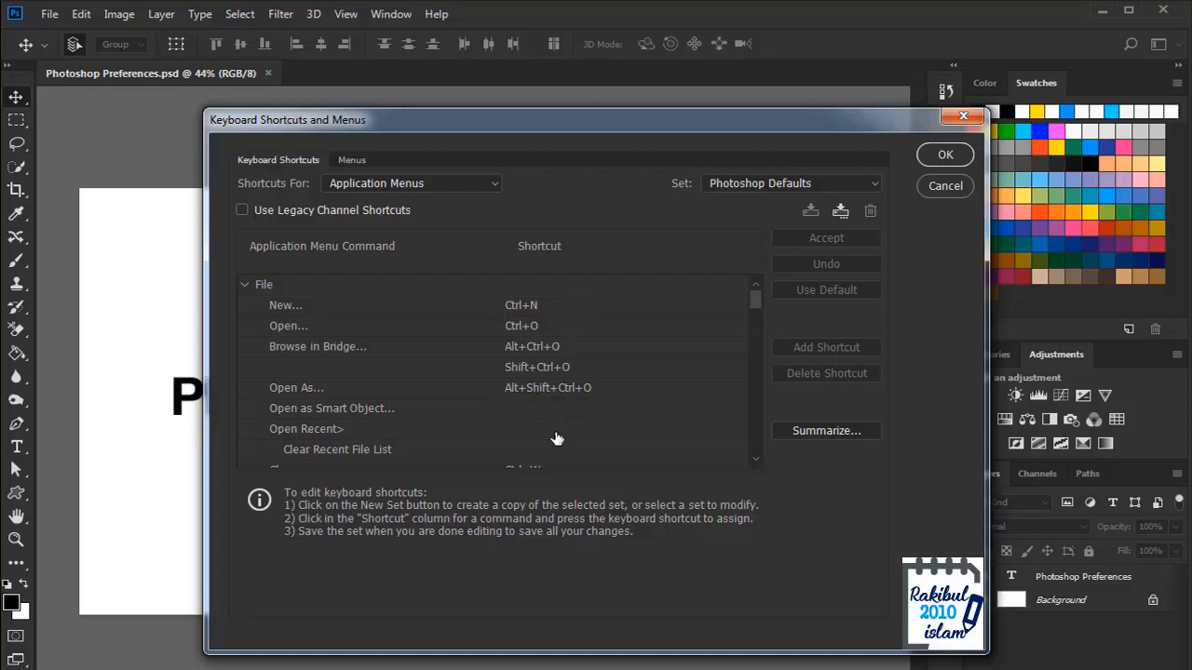
left_click(244, 285)
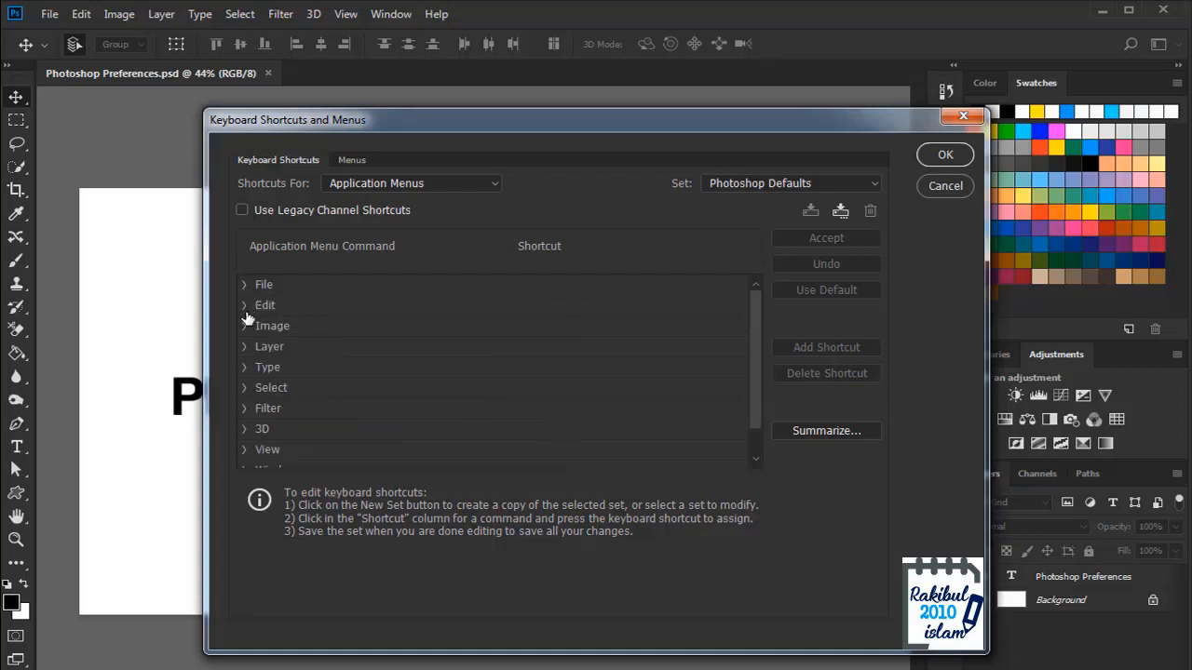
left_click(245, 307)
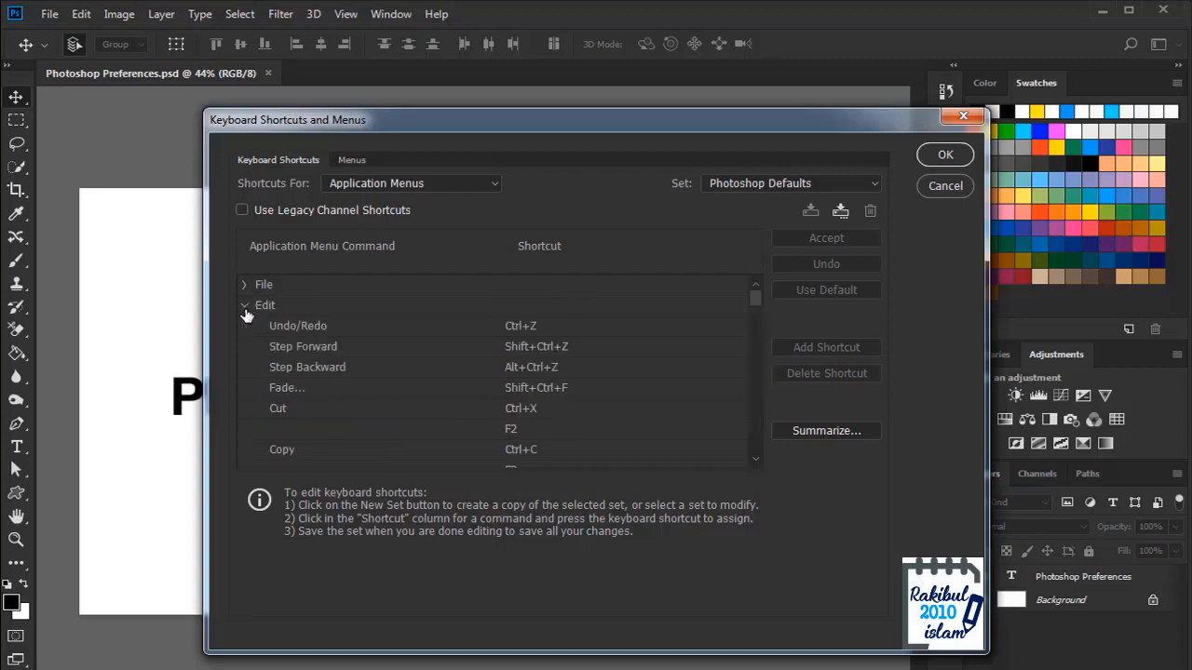
left_click(526, 328)
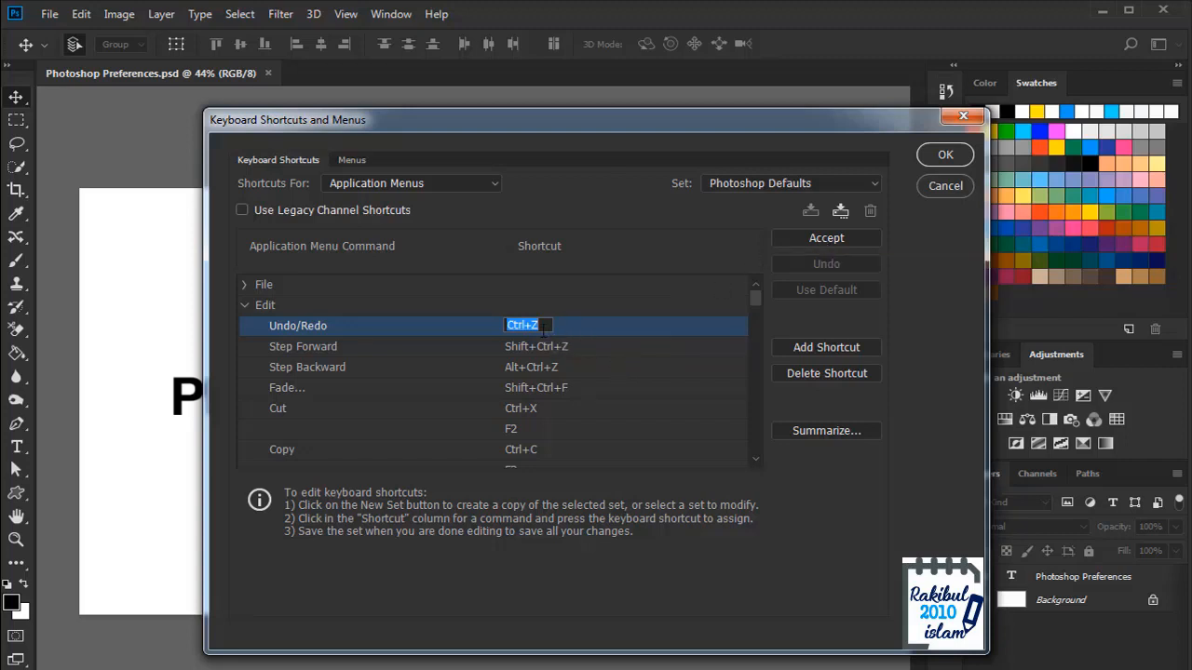
Step: Cancel the Keyboard Shortcuts and Menus dialog, leaving Undo/Redo at Ctrl+Z
left_click(941, 186)
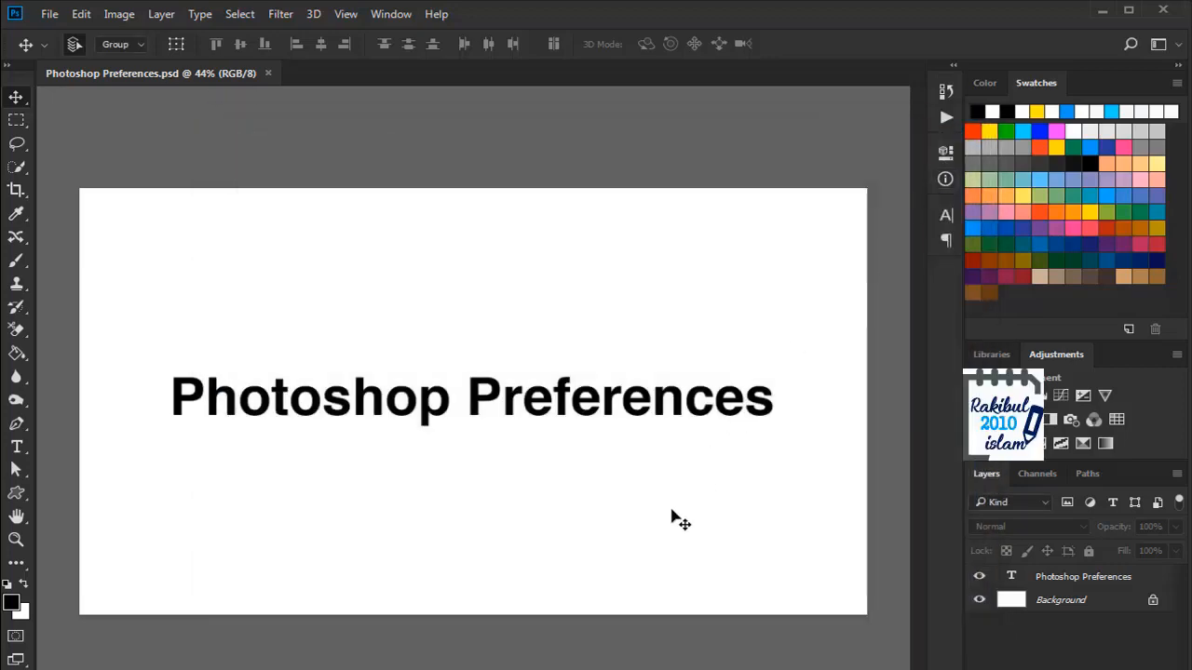